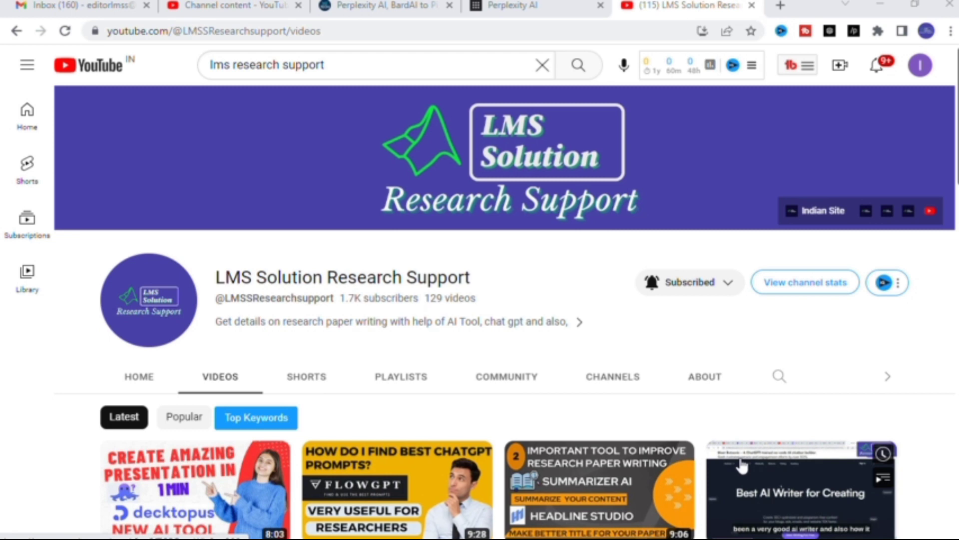
Open the HT Tech article describing Perplexity AI as a ChatGPT alternative.
left_click(545, 4)
left_click(410, 5)
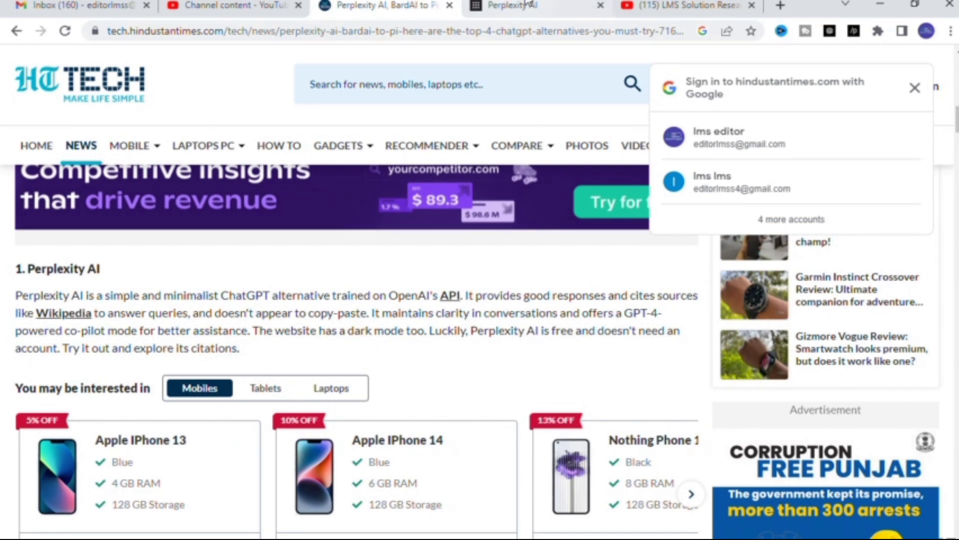
left_click(510, 6)
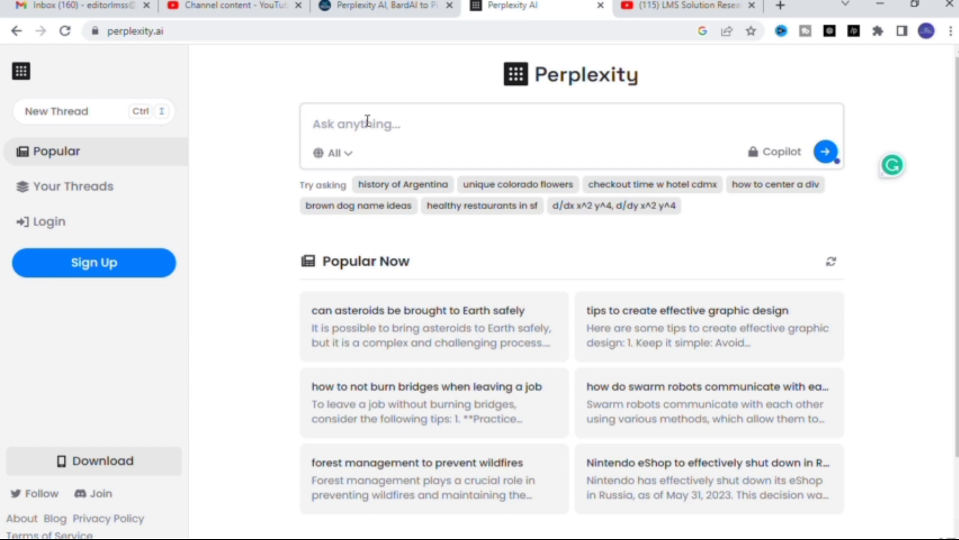
Enter the question 'explain about the importance of installing solar panel in home'.
type("explain about th")
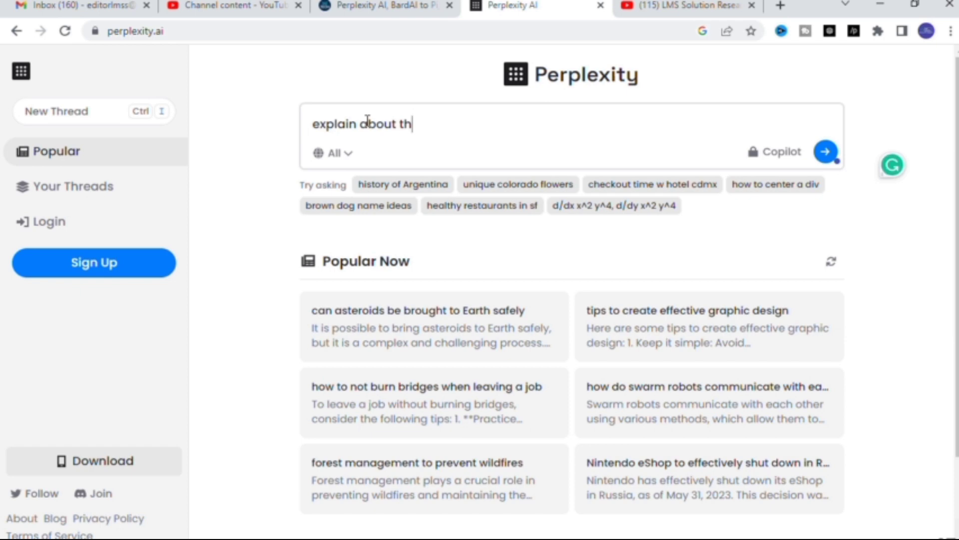
type("e importance of ")
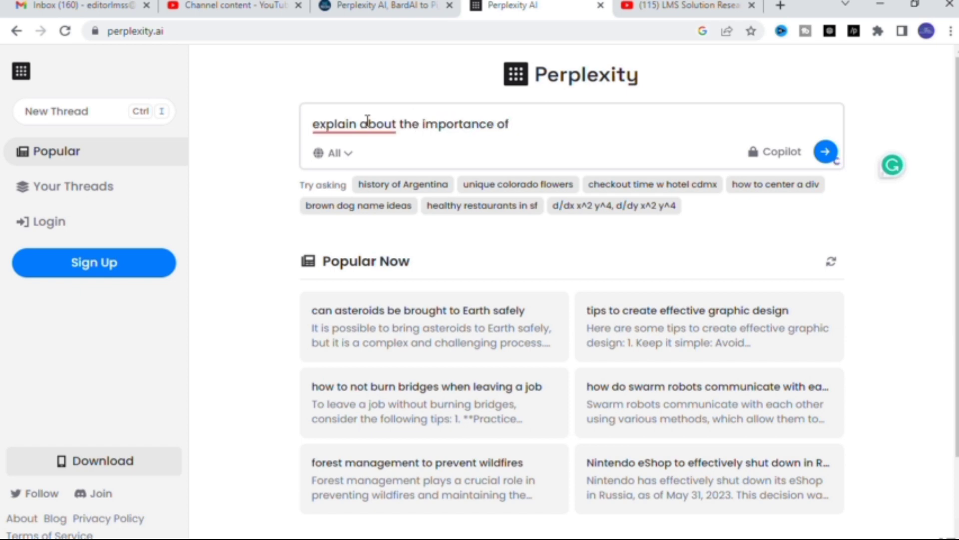
type("insta")
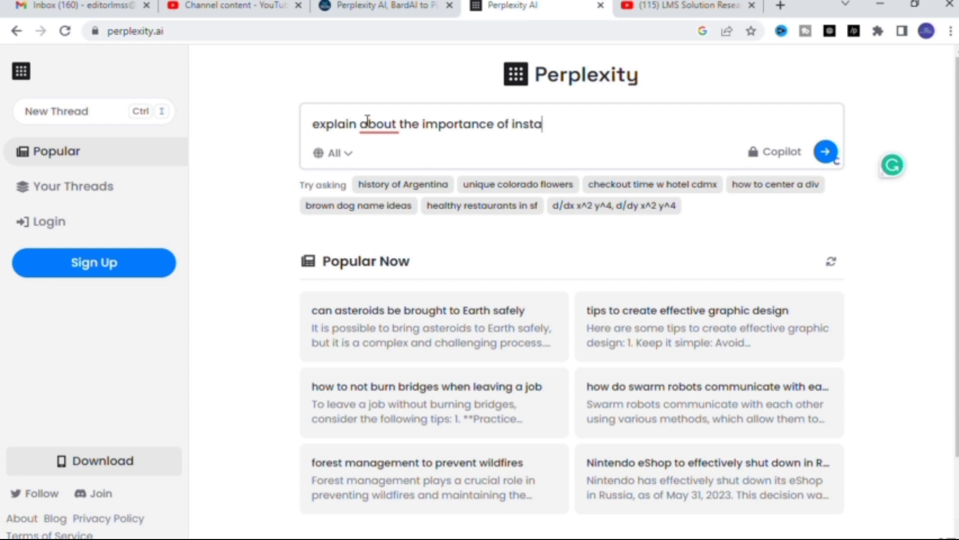
type("lling sol")
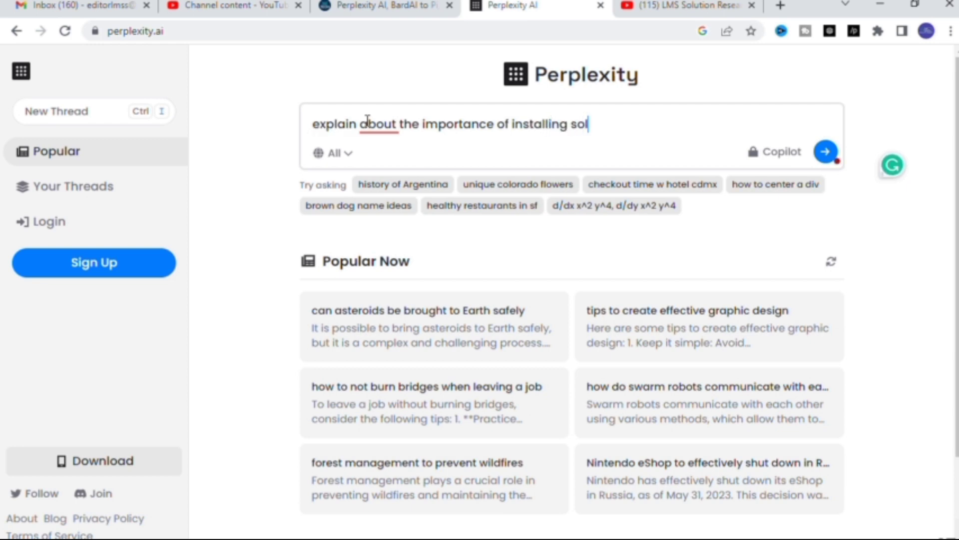
type("ar pane")
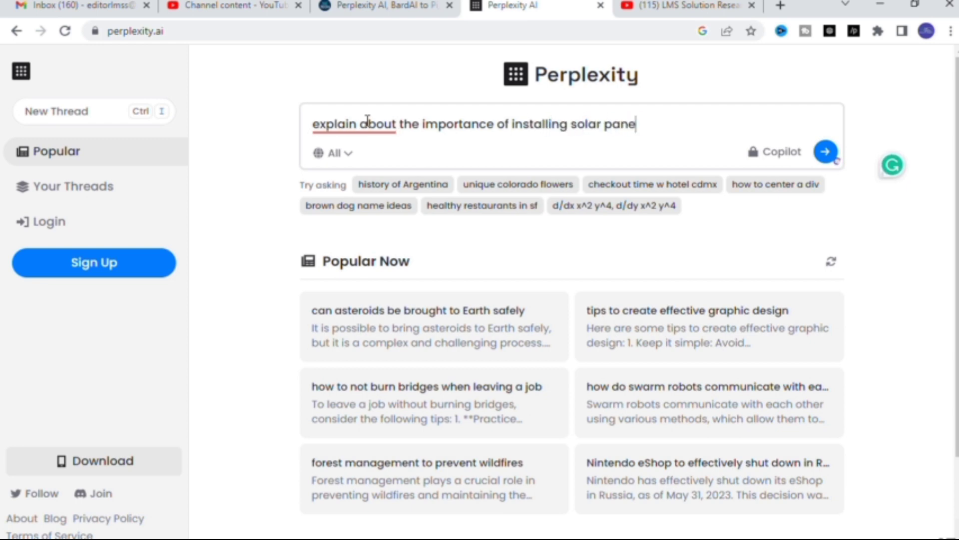
type("l in home")
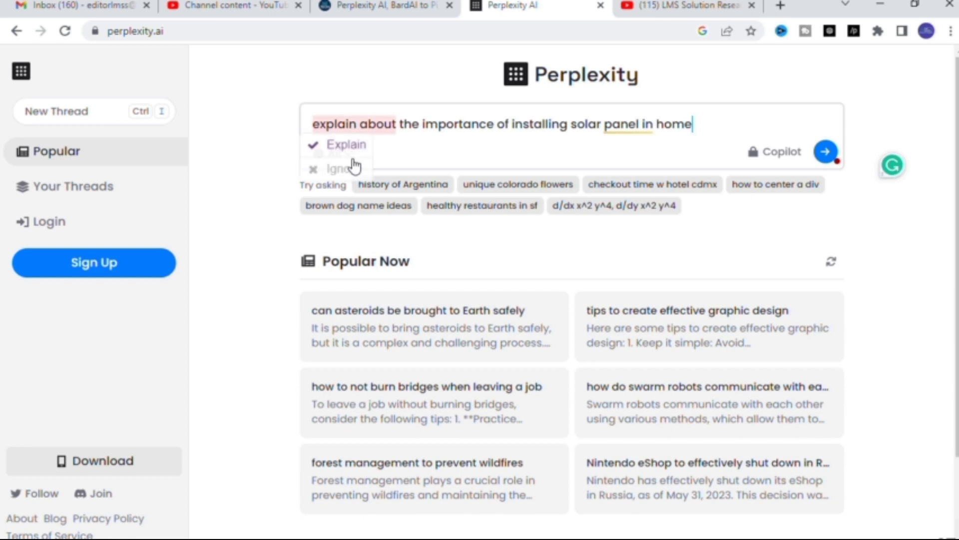
Submit the solar panel question to get Perplexity's numbered list of home benefits.
key("Return")
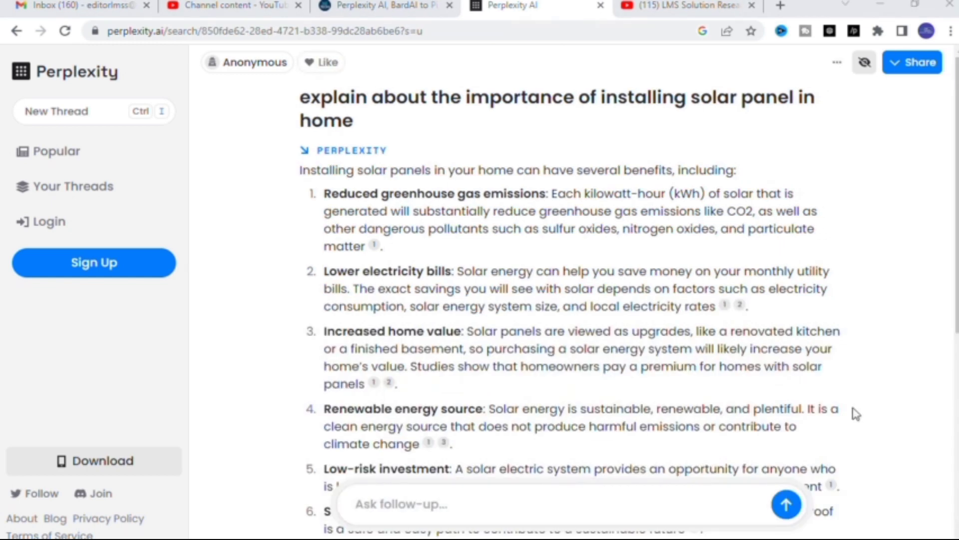
Scroll through the solar answer and the six grid connected PV reference papers.
scroll(650, 278, "down", 4)
scroll(621, 286, "down", 3)
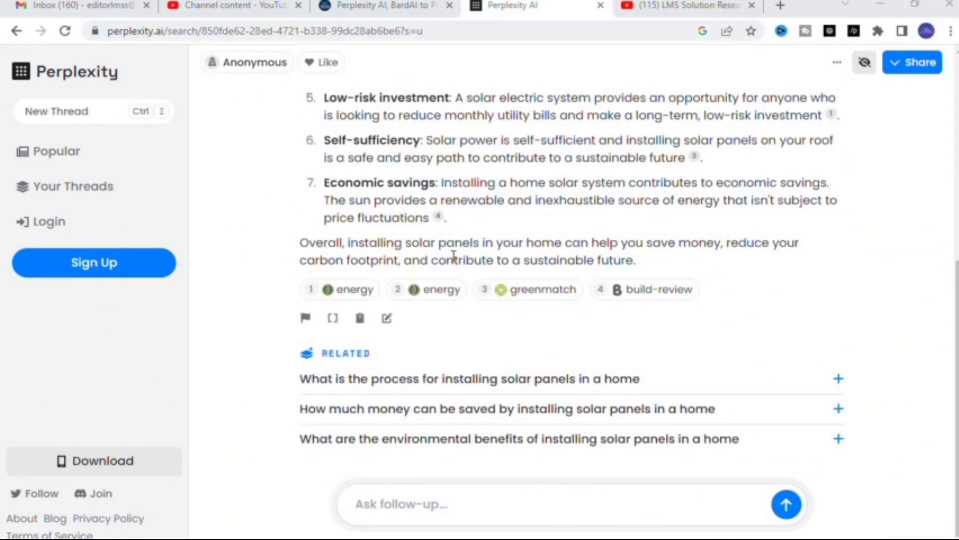
scroll(453, 255, "up", 7)
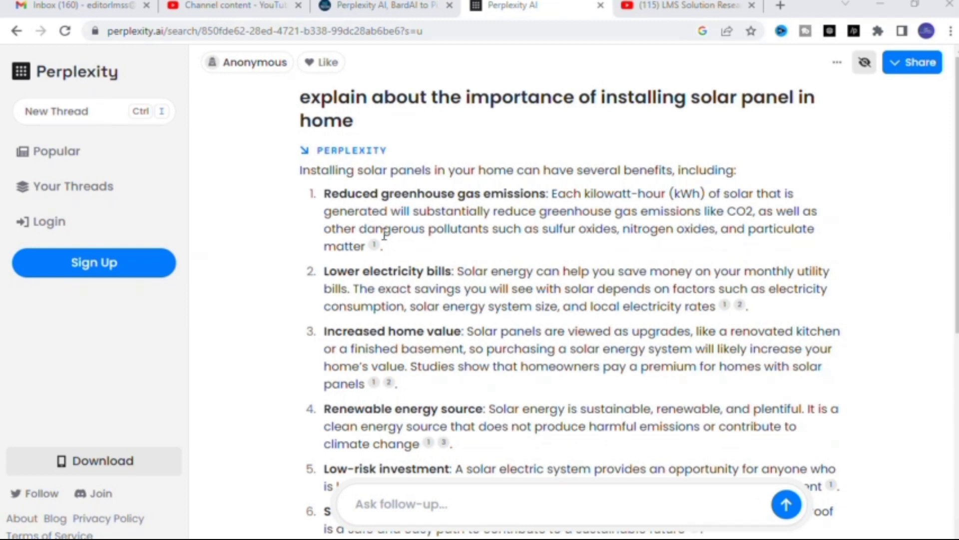
scroll(383, 270, "down", 3)
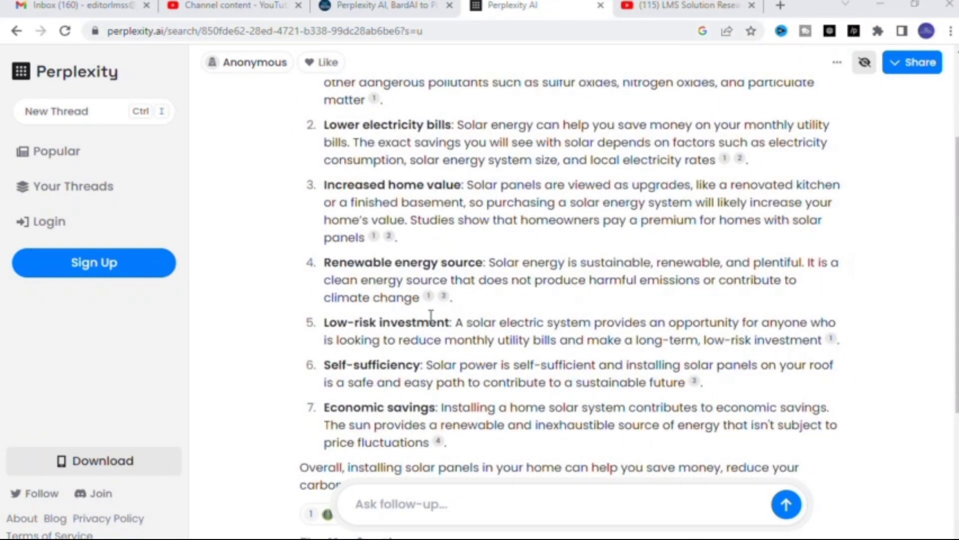
scroll(360, 357, "down", 2)
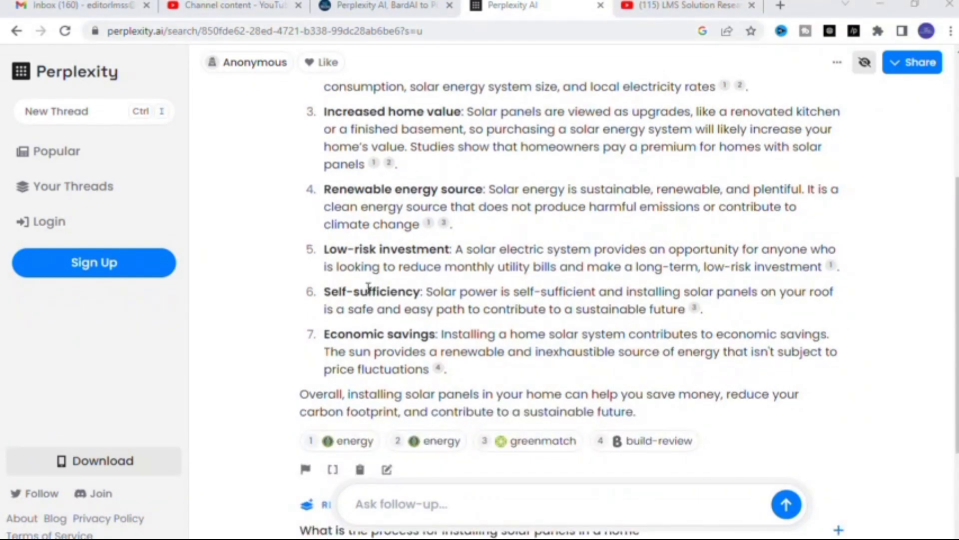
scroll(383, 333, "down", 4)
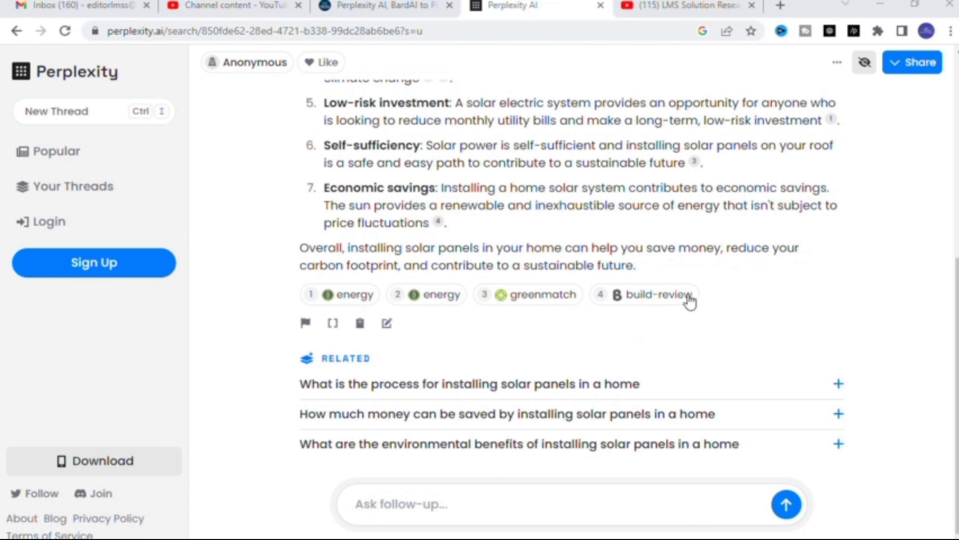
scroll(592, 322, "down", 1)
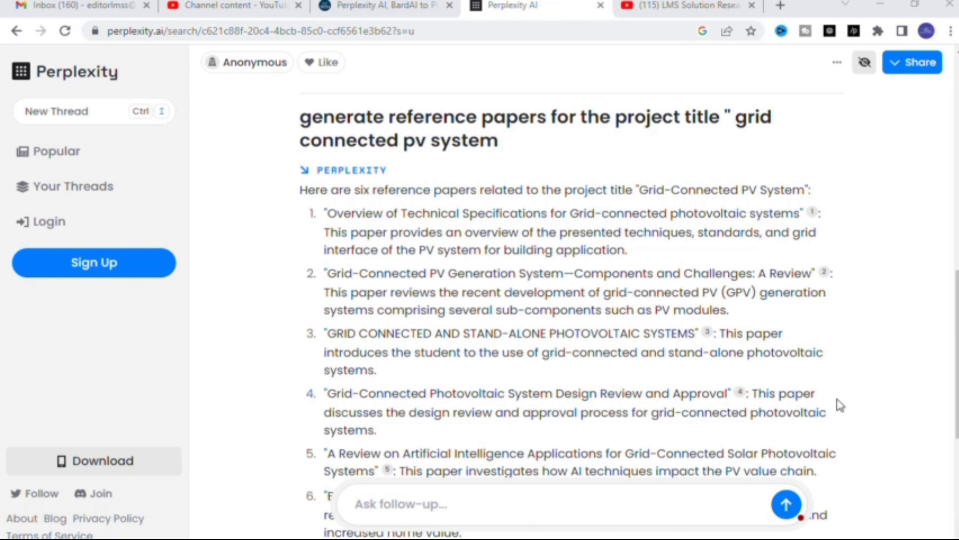
scroll(712, 431, "up", 2)
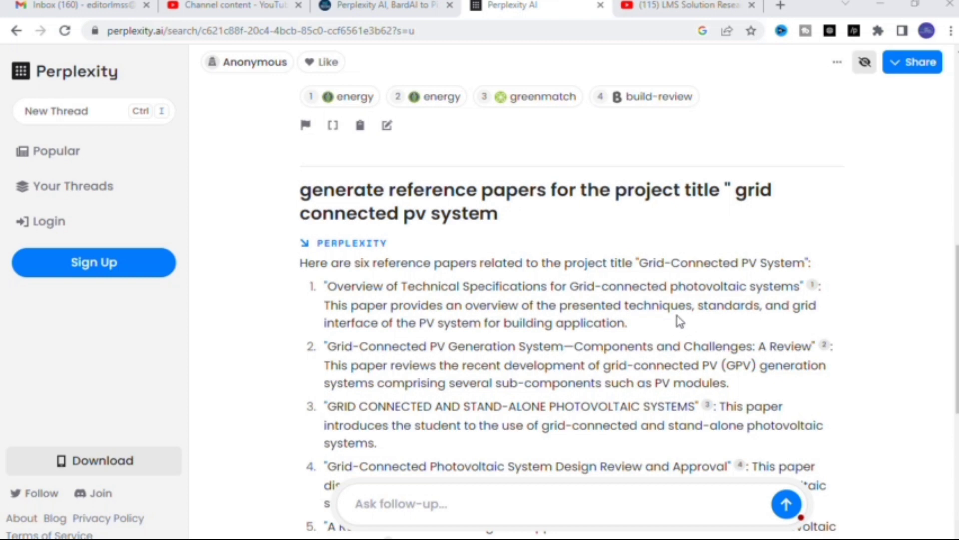
Scroll through the reference list and the 150-word PSO solar photovoltaic abstract.
scroll(592, 294, "down", 2)
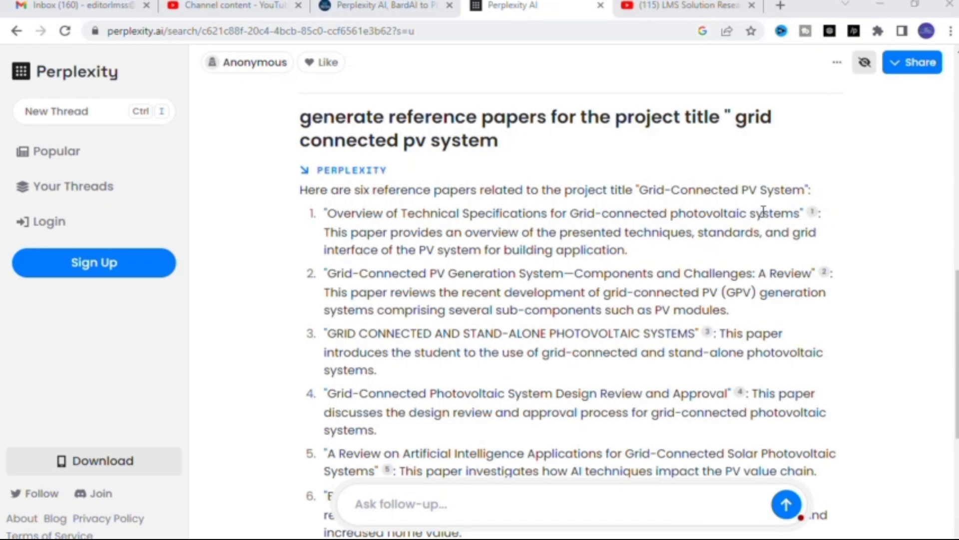
scroll(573, 244, "down", 4)
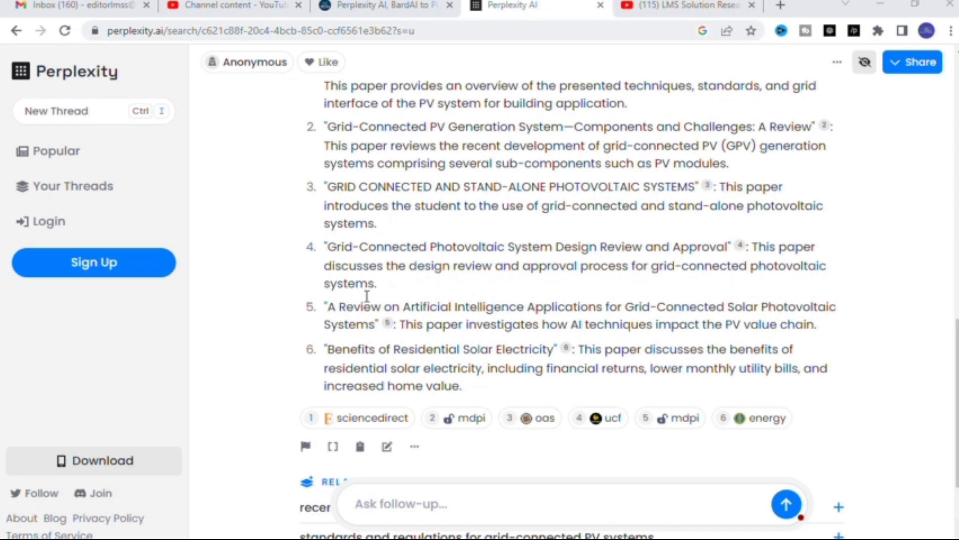
scroll(457, 247, "up", 4)
scroll(495, 265, "down", 4)
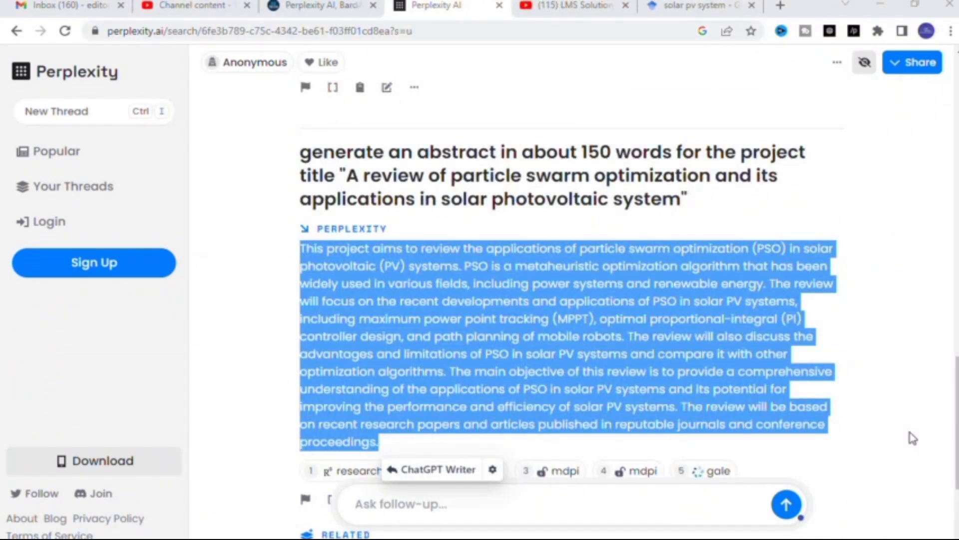
Select the full PSO abstract paragraph, from its first word through 'proceedings'.
scroll(880, 428, "down", 2)
scroll(880, 428, "up", 2)
scroll(514, 181, "down", 2)
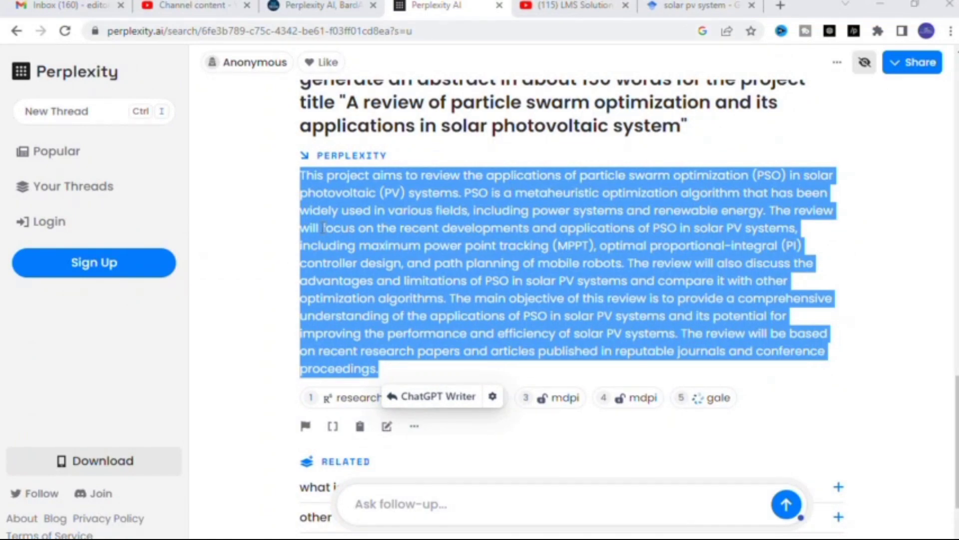
left_click(299, 192)
scroll(324, 194, "up", 4)
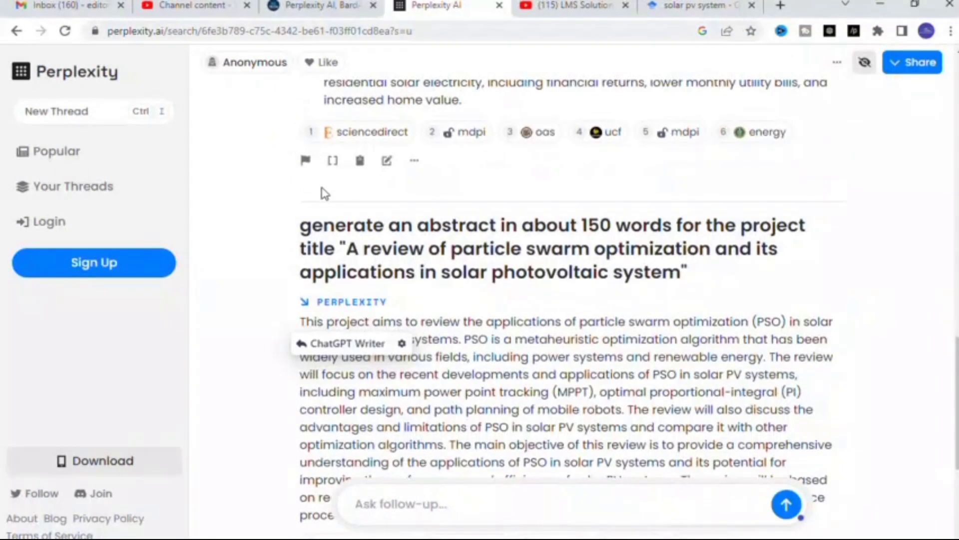
scroll(366, 248, "down", 4)
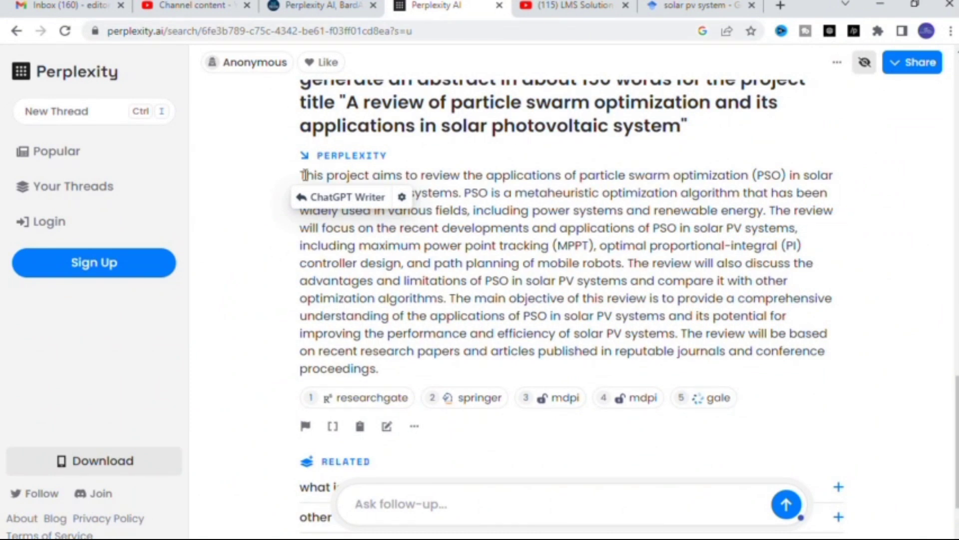
left_click_drag(305, 175, 402, 378)
scroll(406, 218, "up", 1)
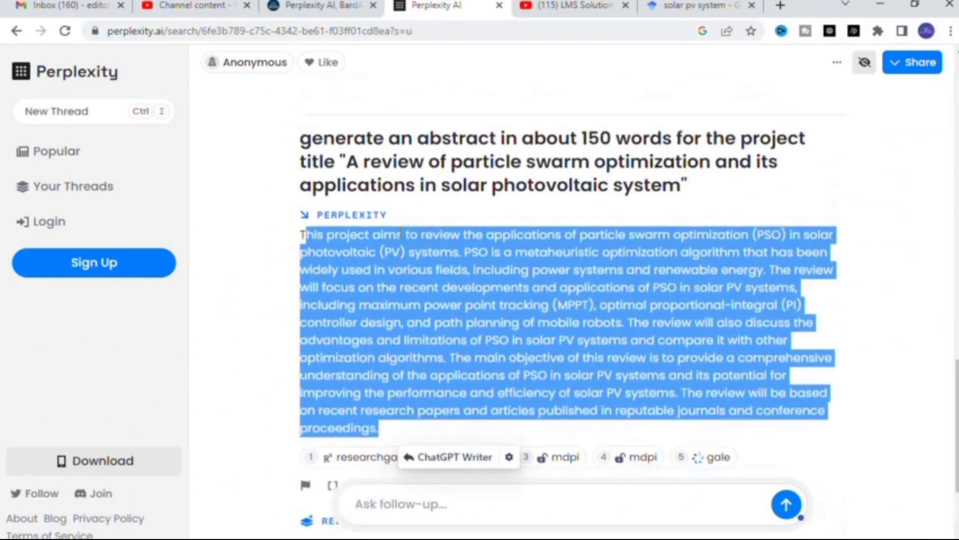
scroll(392, 243, "down", 1)
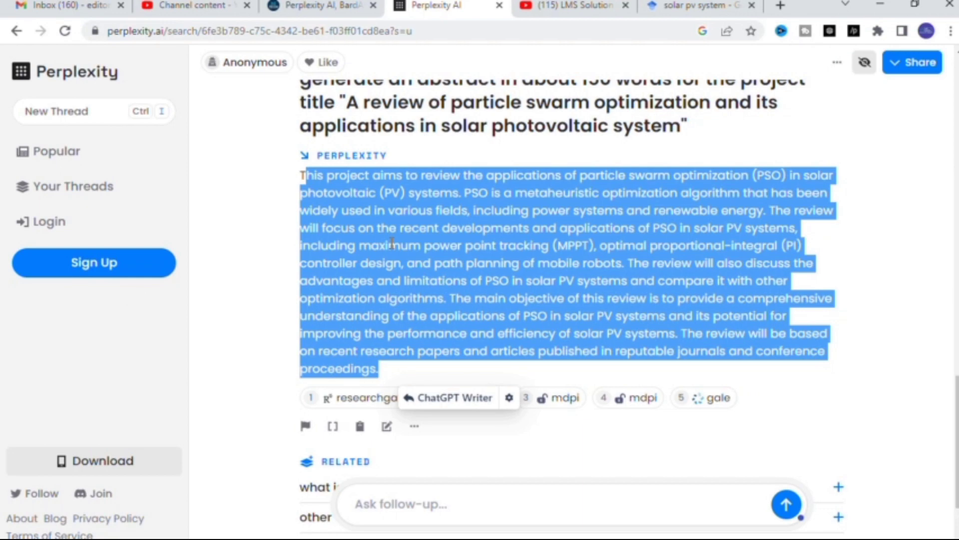
scroll(393, 244, "up", 4)
scroll(392, 244, "down", 4)
scroll(413, 213, "up", 3)
scroll(390, 240, "down", 3)
Paste the copied PSO abstract into Word's Document2, then return to Chrome.
mouse_move(520, 533)
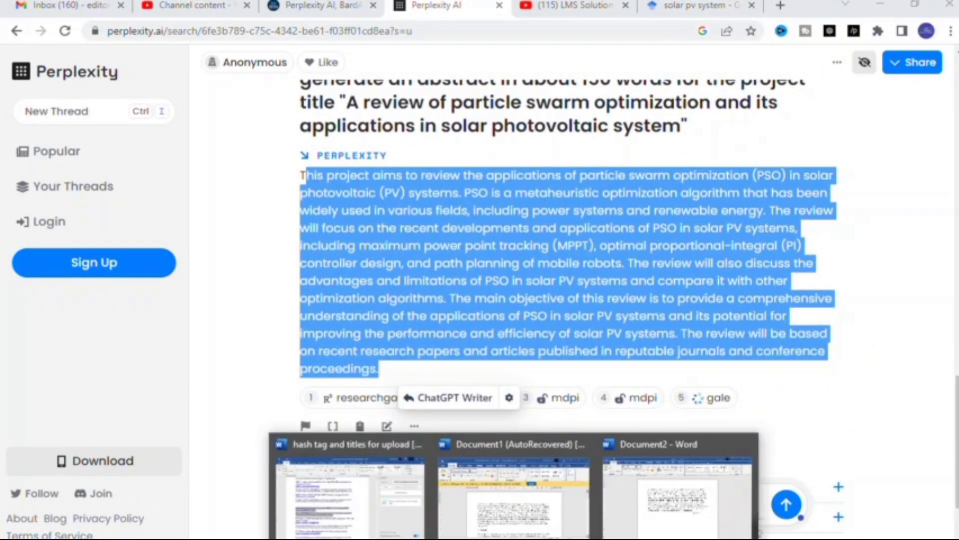
left_click(685, 515)
type("This project aims to review the applications of particle swarm optimization (PSO) in solar photovoltaic (PV) systems. PSO is a metaheuristic optimization algorithm that has been widely used in various fields, including power systems and renewable energy. The review will focus on the recent developments and applications of PSO in solar PV systems, including maximum power point tracking (MPPT), optimal proportional-integral (PI) controller design, and path planning of mobile robots. The review will also discuss the advantages and limitations of PSO in solar PV systems and compare it with other optimization algorithms. The main objective of this review is to provide a comprehensive understanding of the applications of PSO in solar PV systems and its potential for improving the performance and efficiency of solar PV systems. The review will be based on recent research papers and articles published in reputable journals and conference proceedings.")
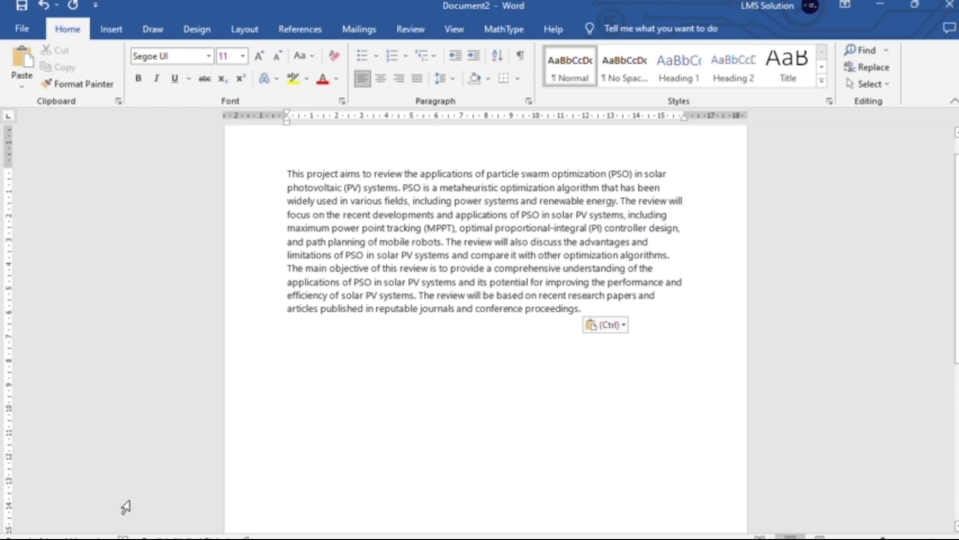
key("alt+Tab")
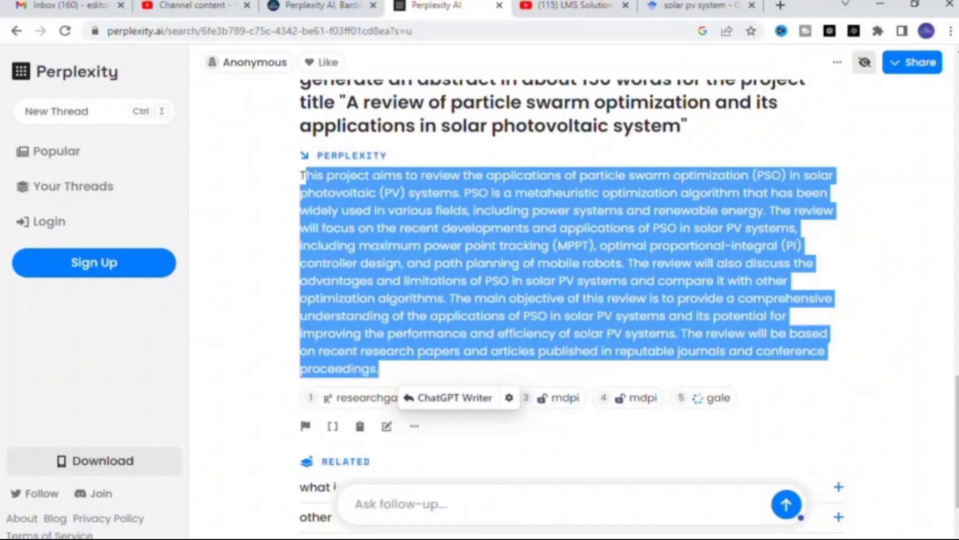
Submit the abstract as a follow-up with 'rewrite the above paragraph'.
left_click(300, 178)
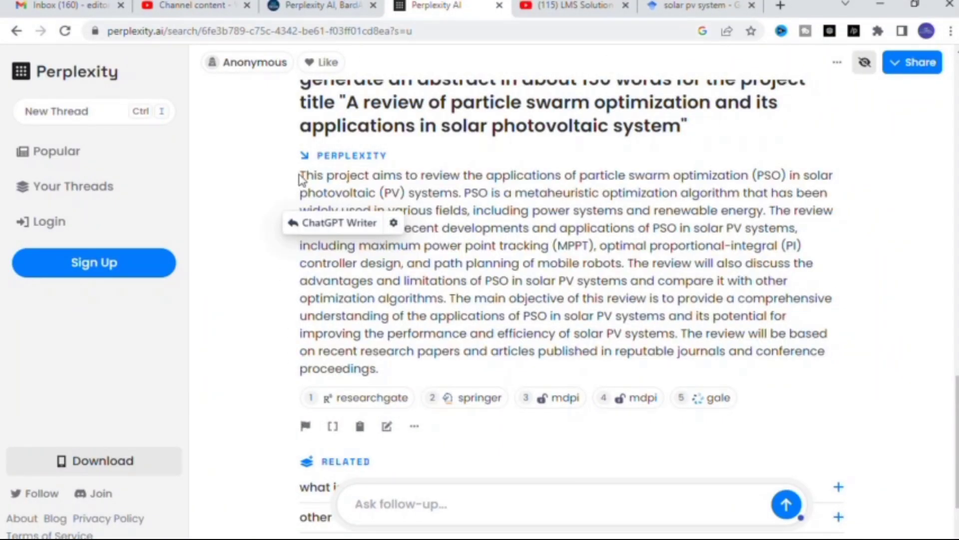
left_click_drag(304, 177, 397, 374)
key("ctrl+c")
left_click(411, 506)
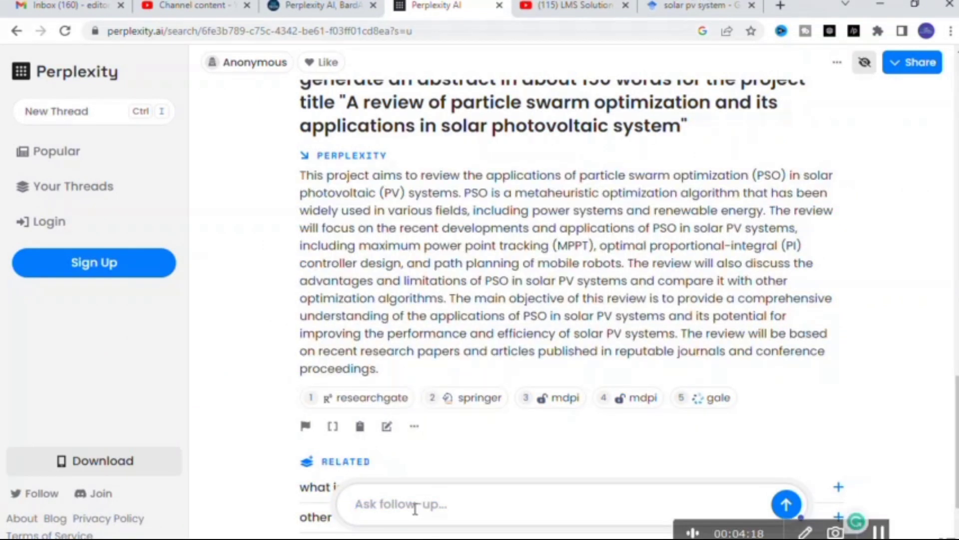
key("ctrl+v")
type("rewrite the above paragraph")
key("Return")
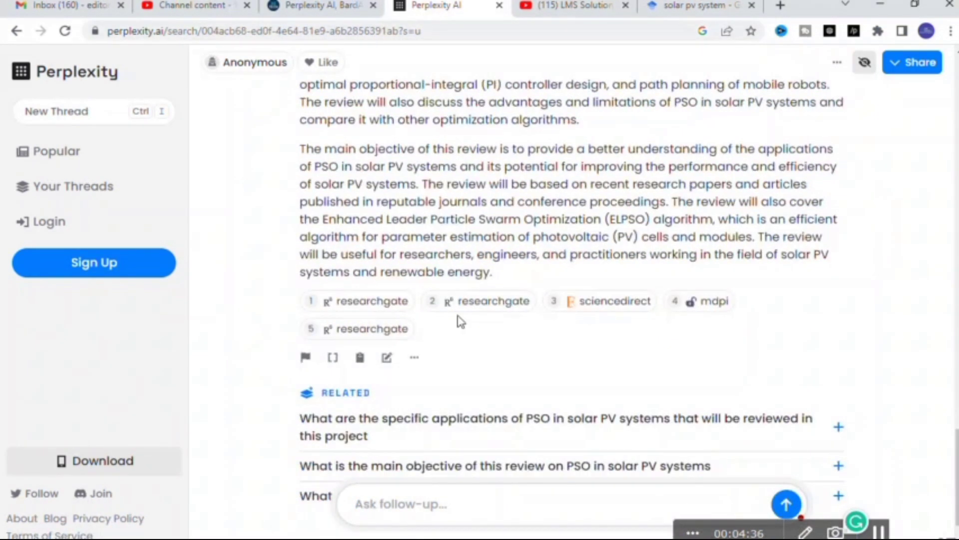
Select the two-paragraph rewritten answer and bring Word's Document2 forward.
scroll(459, 319, "up", 3)
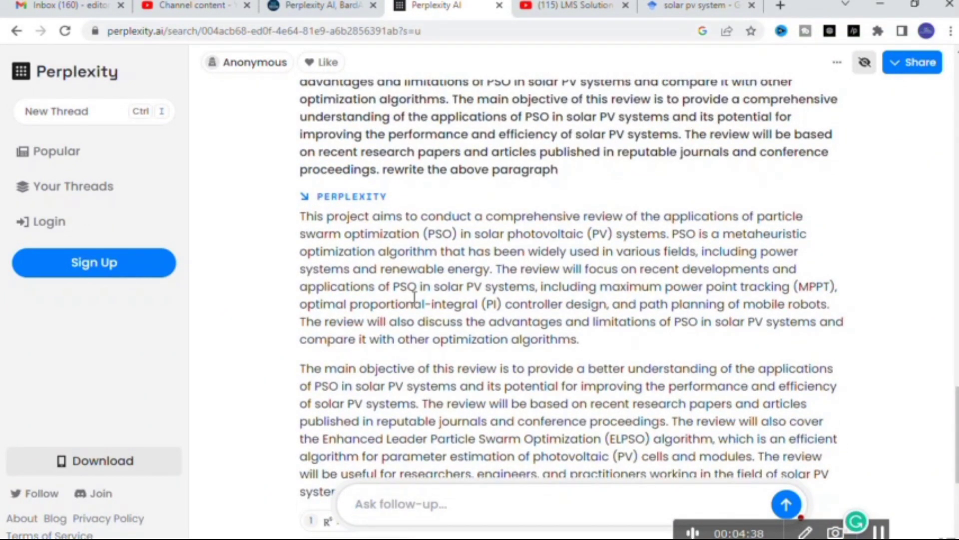
scroll(406, 289, "down", 2)
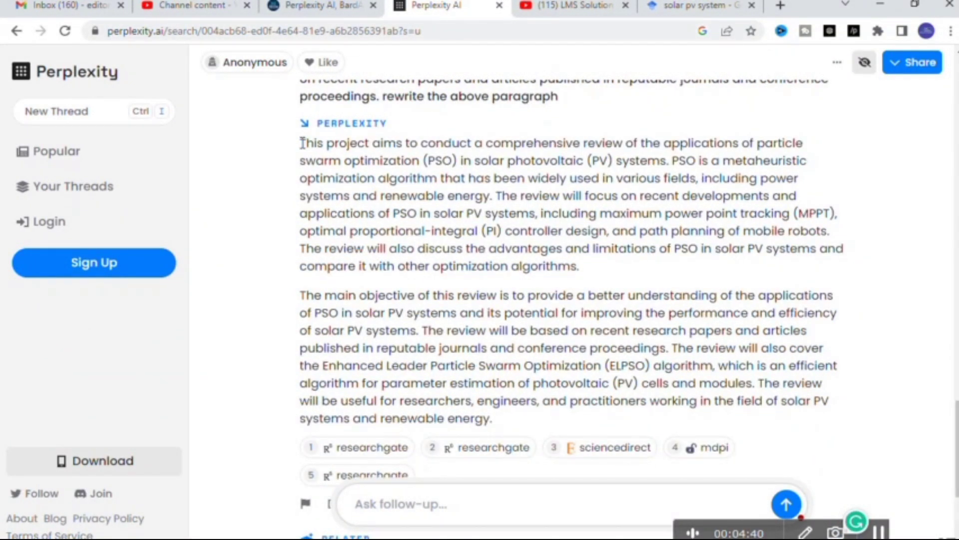
left_click_drag(301, 144, 535, 430)
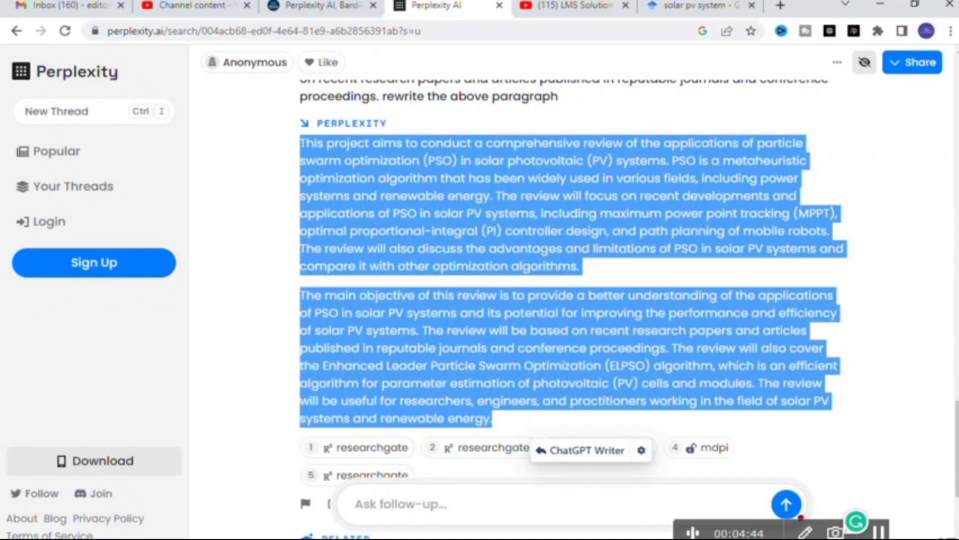
mouse_move(514, 531)
left_click(674, 479)
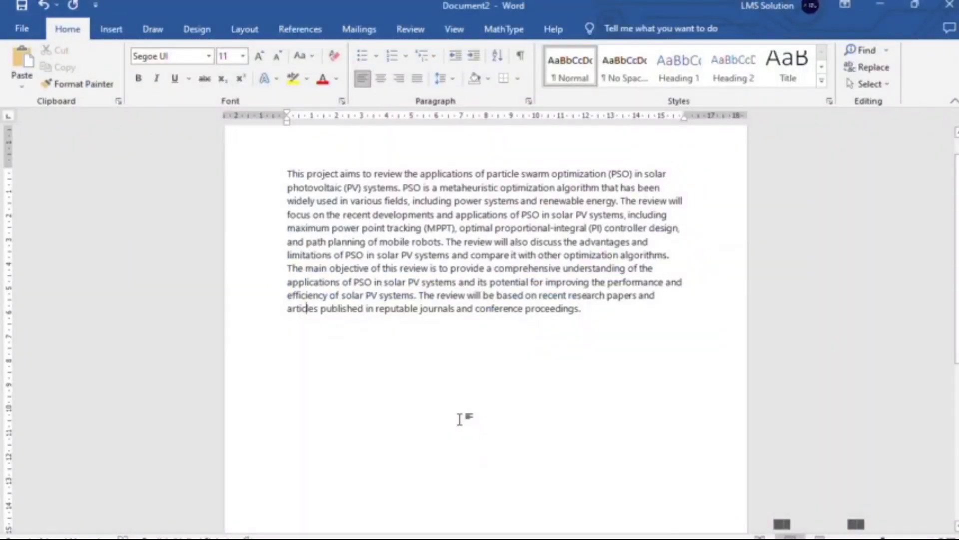
Paste the rewritten abstract on a new line below the original, then return to Chrome.
left_click(599, 309)
key("Return")
key("Return")
key("ctrl+v")
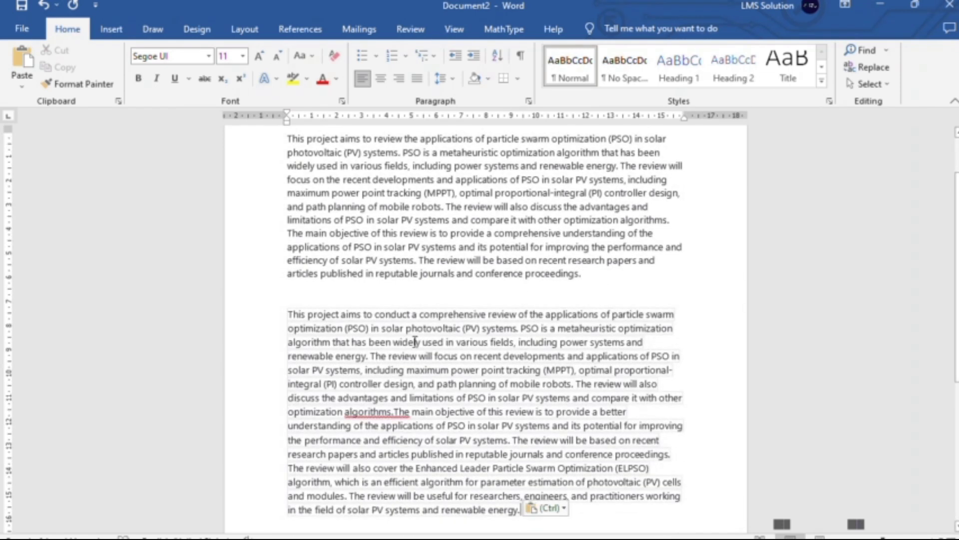
scroll(413, 338, "down", 2)
left_click_drag(289, 252, 530, 454)
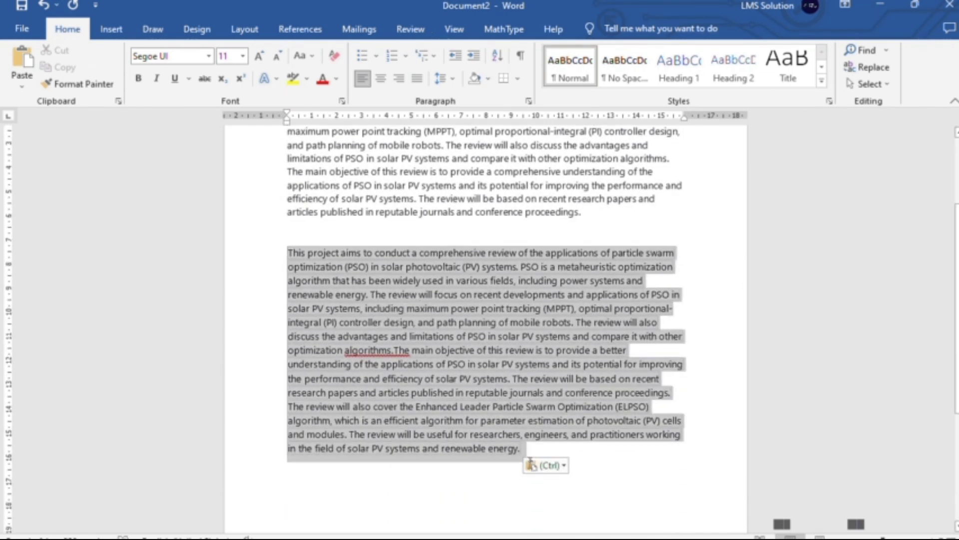
scroll(356, 283, "up", 3)
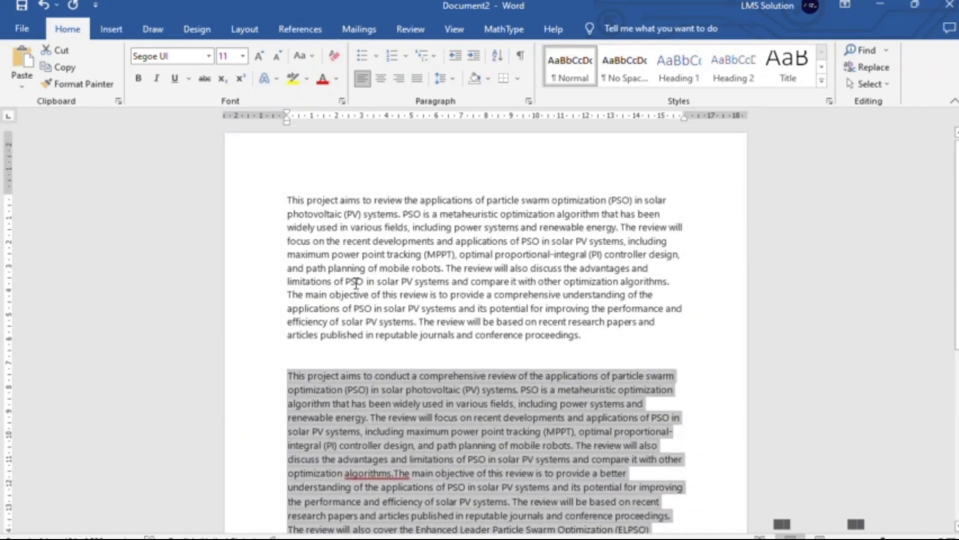
scroll(356, 284, "down", 2)
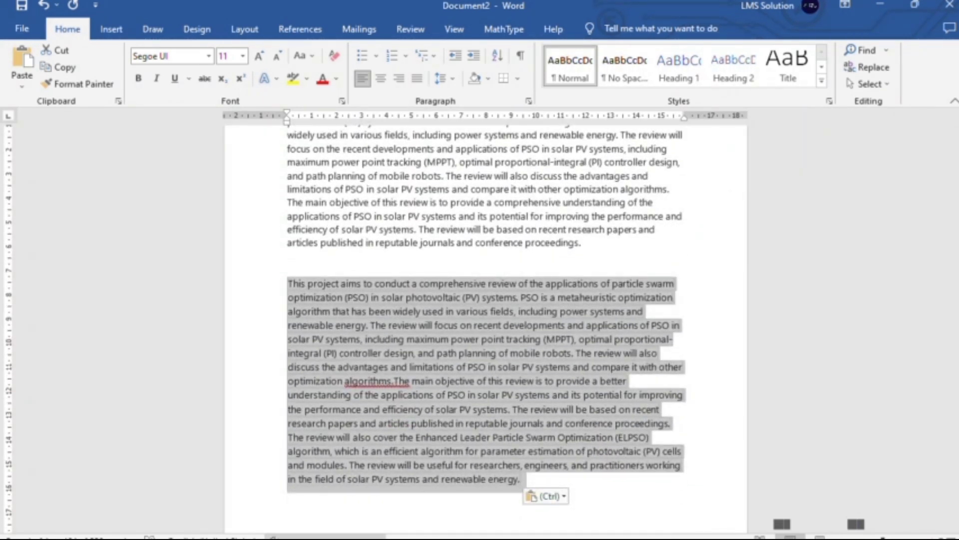
key("alt+Tab")
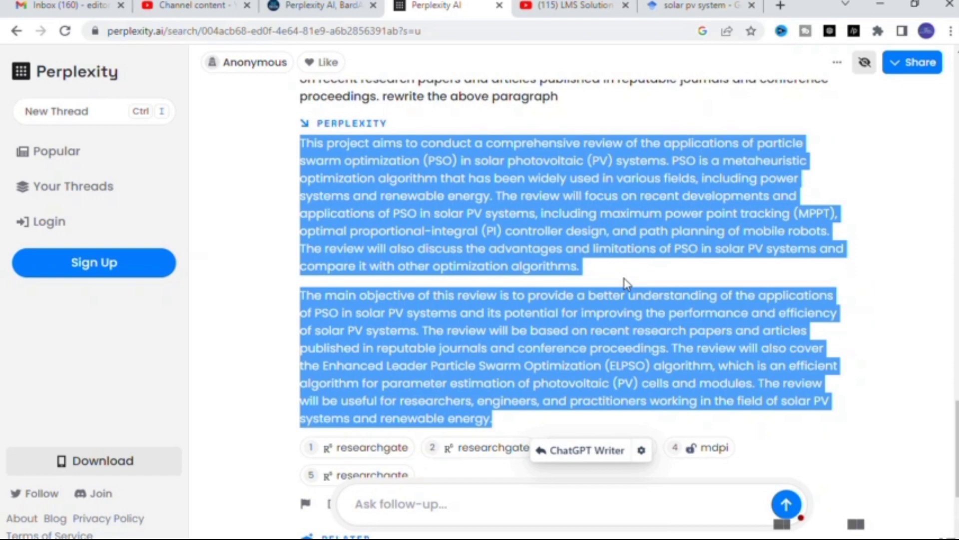
Select the original 150-word abstract request for the PSO review title.
left_click(610, 288)
scroll(610, 287, "up", 5)
scroll(505, 195, "down", 6)
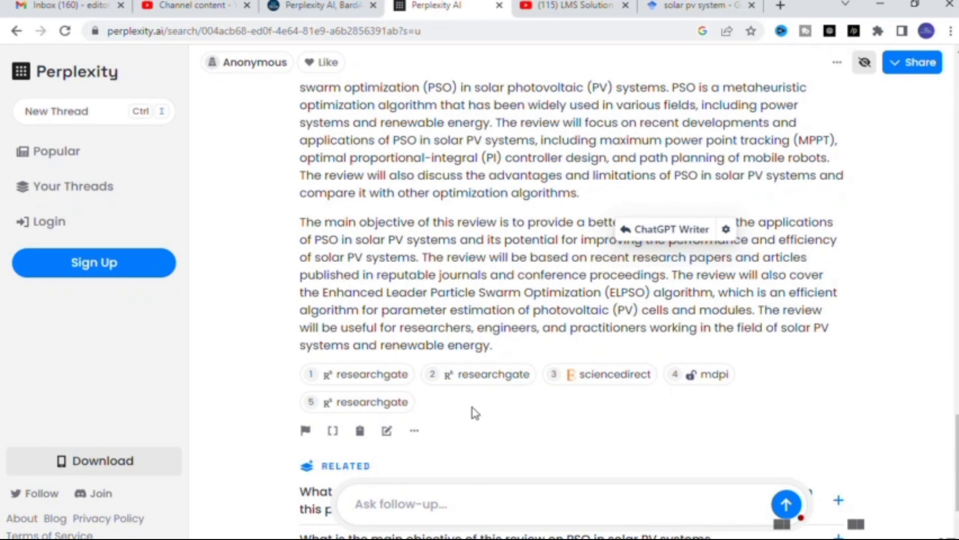
scroll(477, 409, "down", 3)
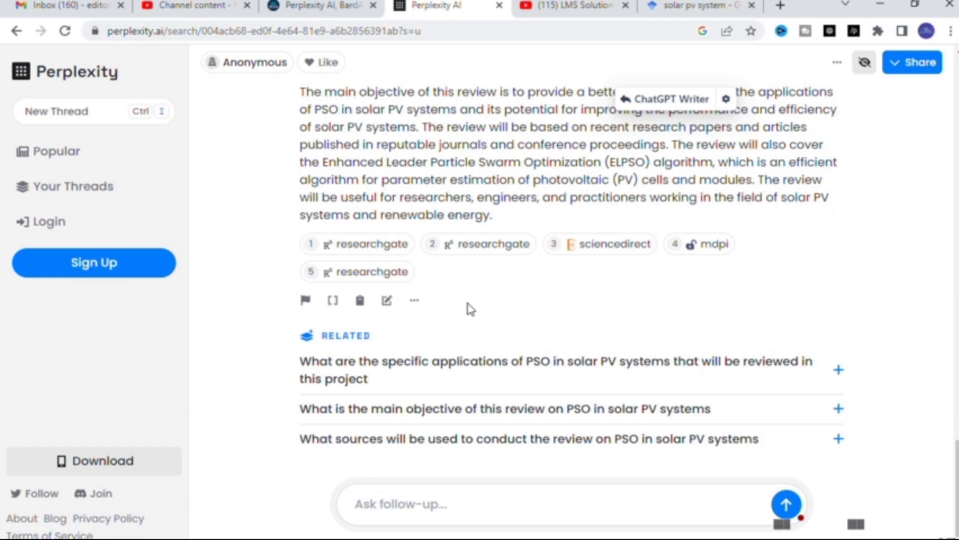
scroll(471, 309, "up", 15)
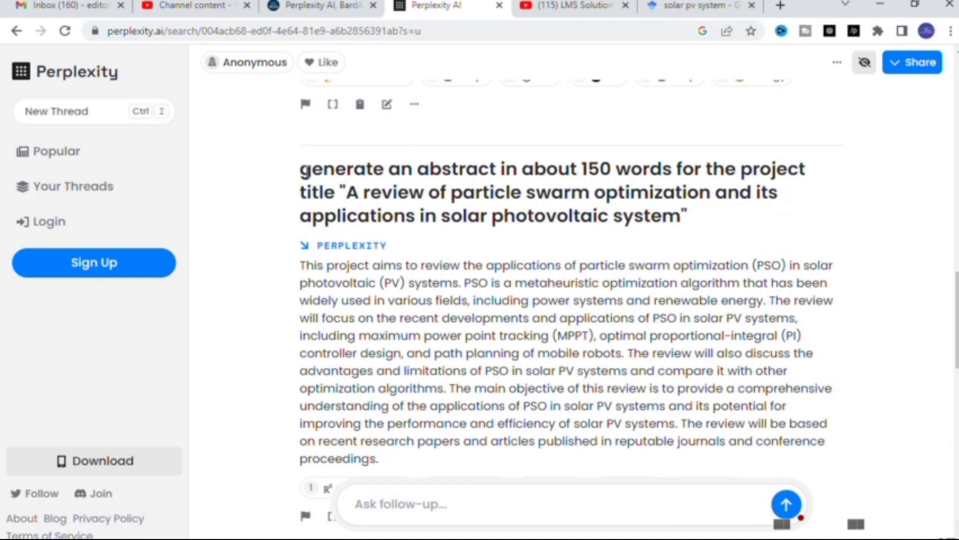
left_click_drag(304, 170, 407, 506)
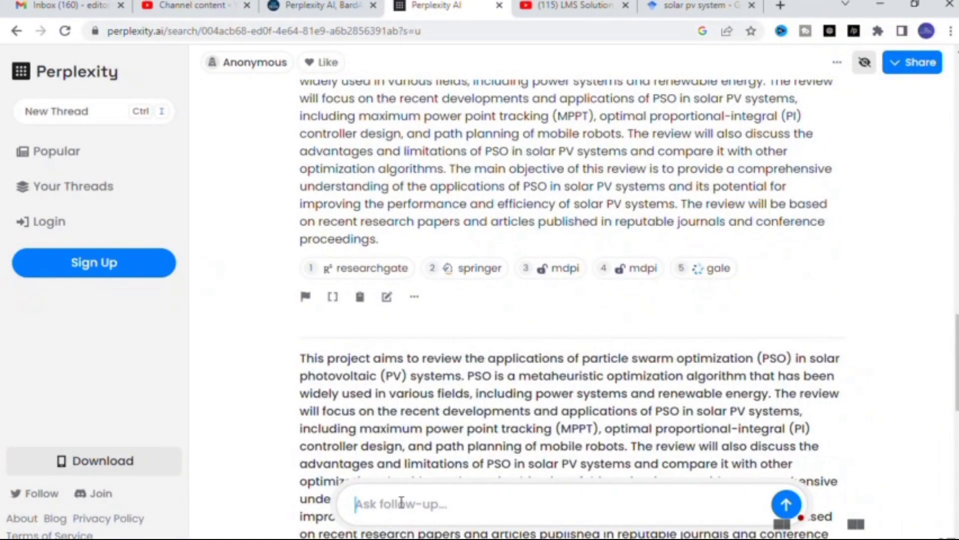
left_click_drag(428, 445, 481, 460)
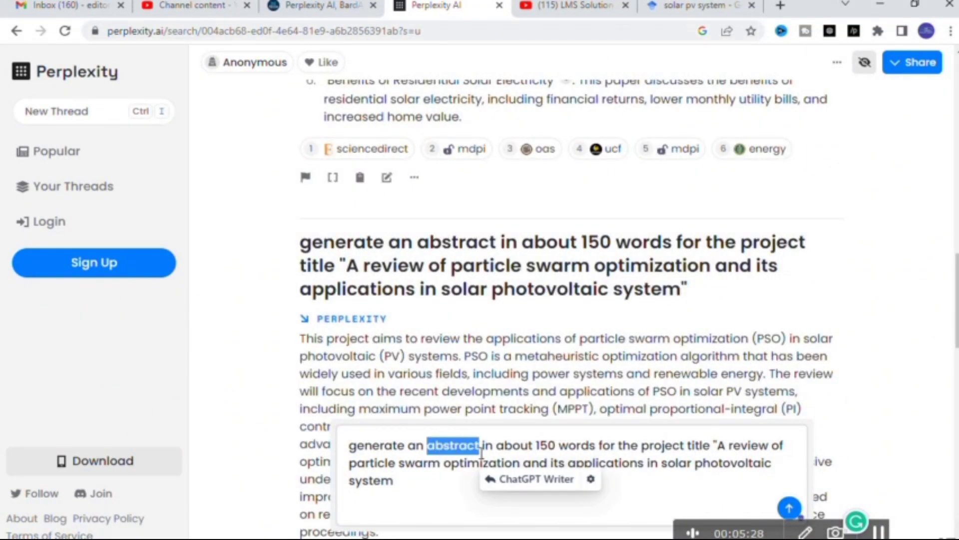
Change the follow-up to ask for a 150-word conclusion, correct 'an' to 'a', and submit it.
type("concl")
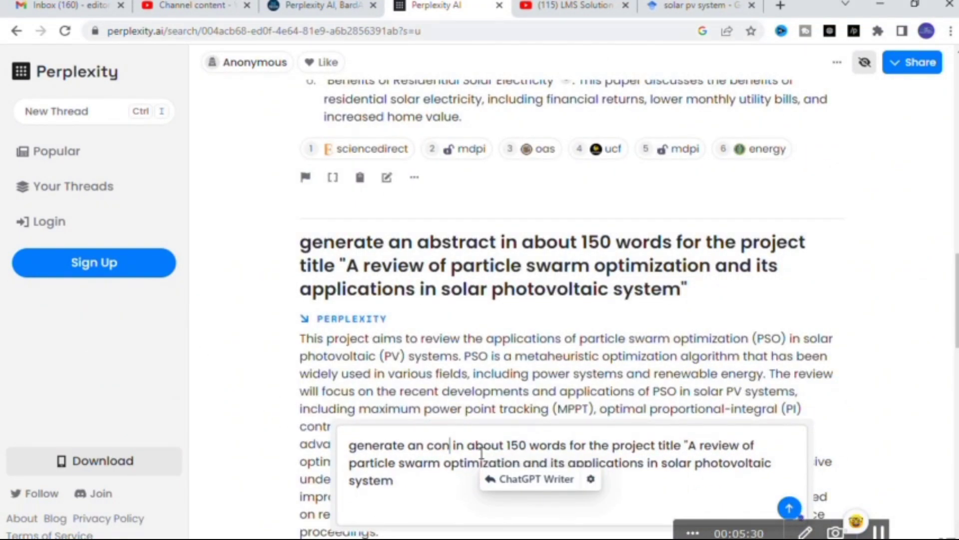
type("usion")
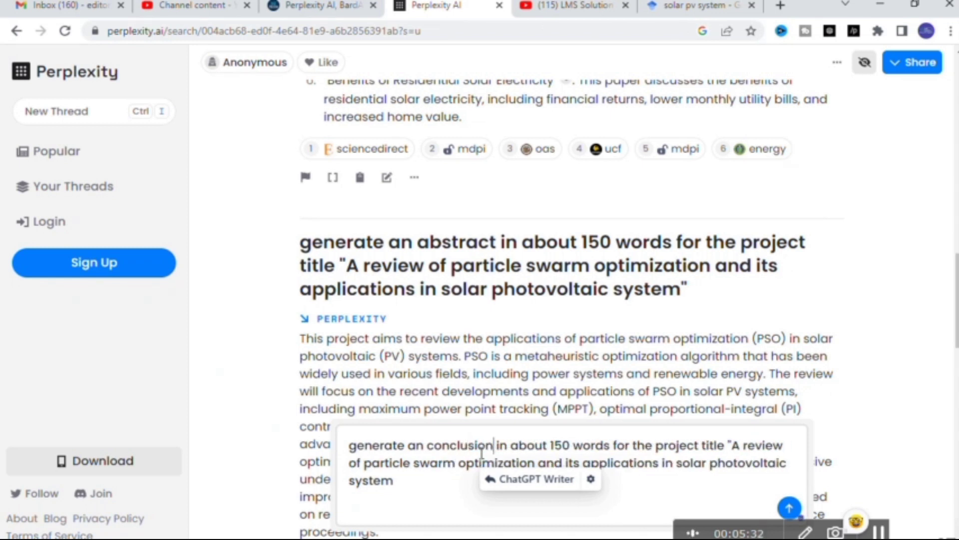
left_click(421, 446)
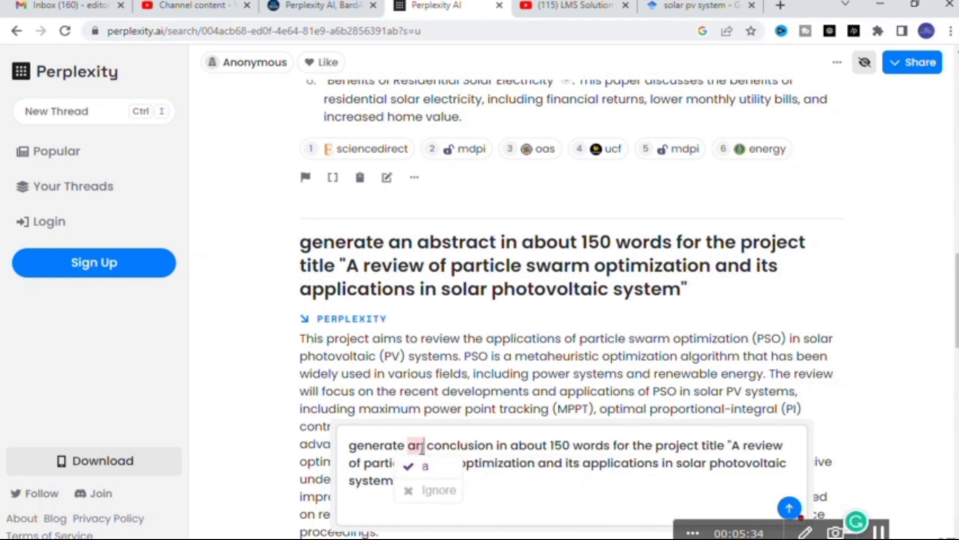
left_click(425, 465)
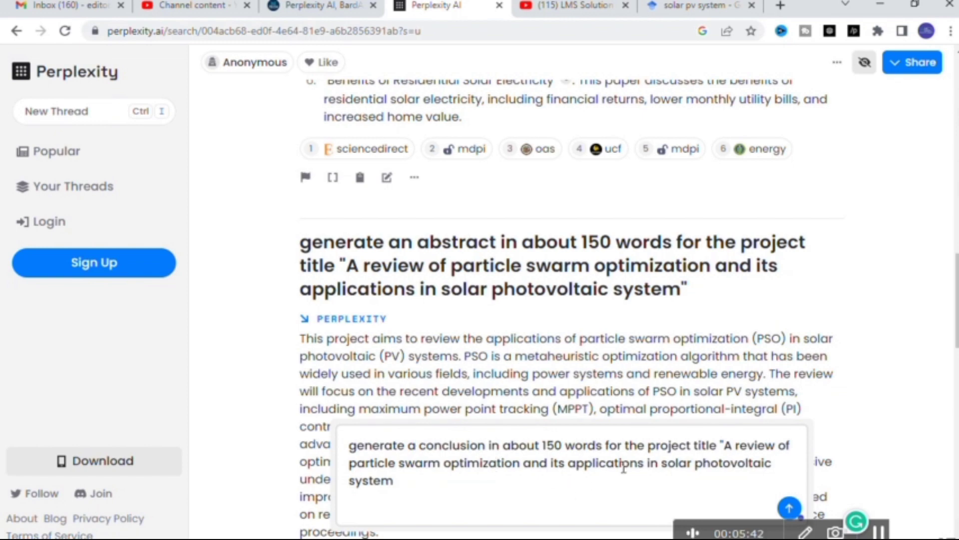
scroll(866, 434, "down", 4)
scroll(859, 433, "up", 3)
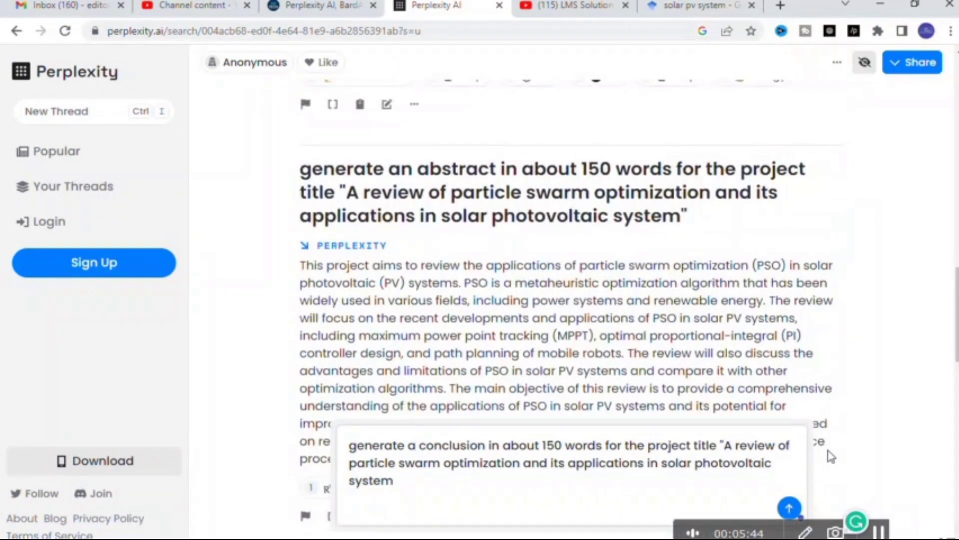
key("Return")
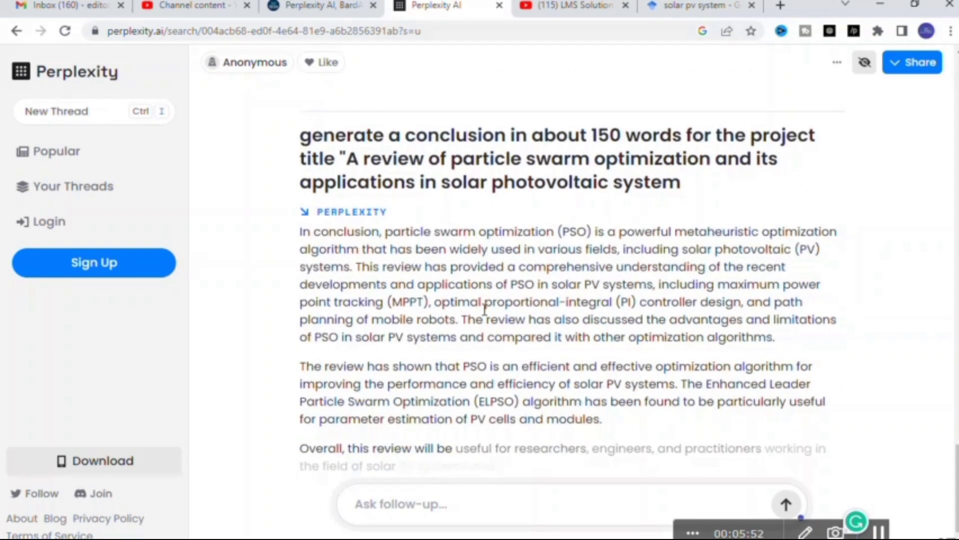
Scroll through the three-paragraph conclusion, its sources and Related questions, then back up the thread.
scroll(445, 278, "down", 2)
scroll(439, 294, "up", 2)
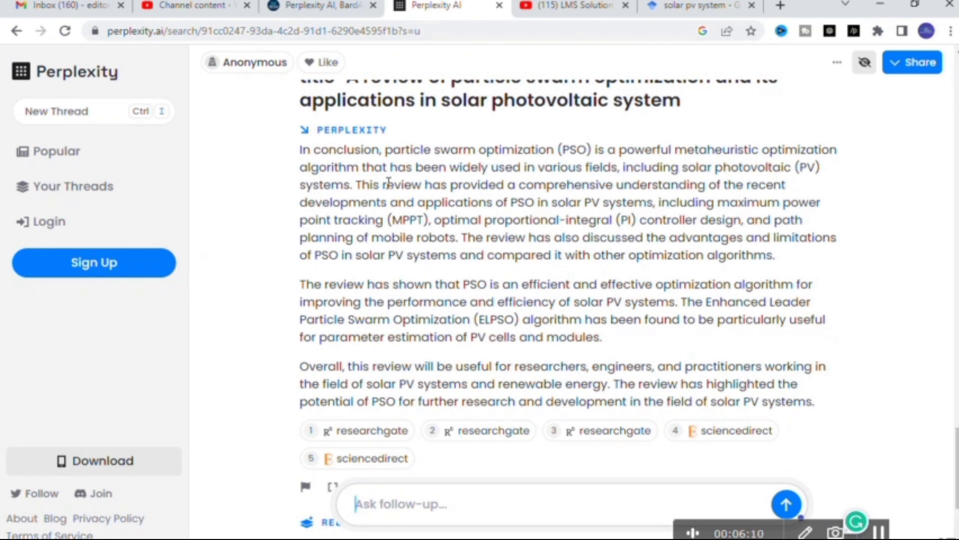
scroll(452, 325, "down", 4)
scroll(440, 300, "up", 4)
scroll(406, 223, "up", 2)
scroll(400, 220, "down", 4)
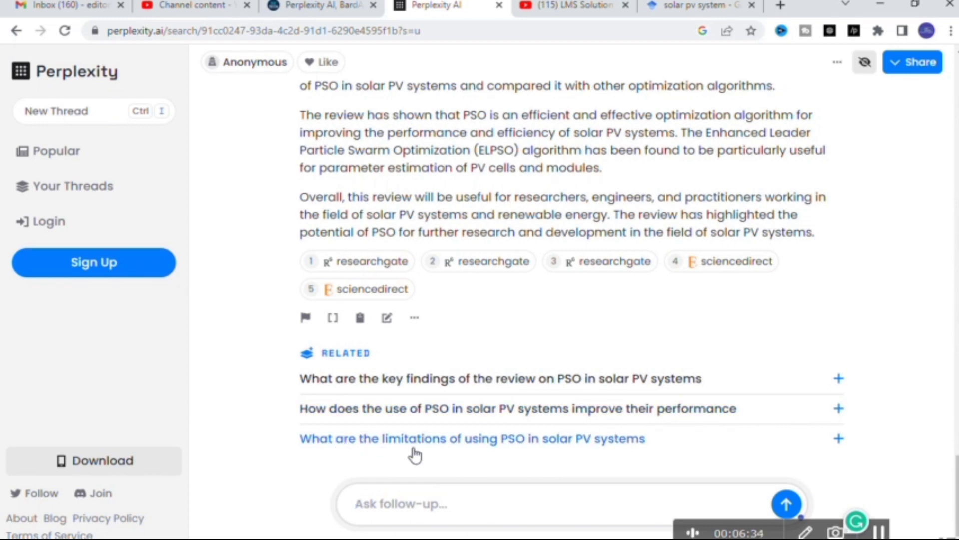
scroll(464, 310, "up", 10)
scroll(459, 324, "up", 15)
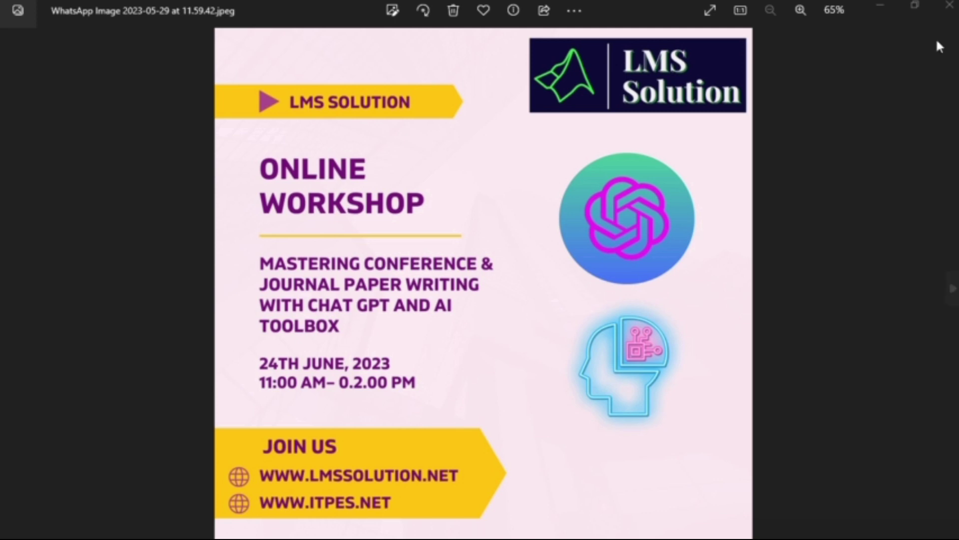
key("alt+Tab")
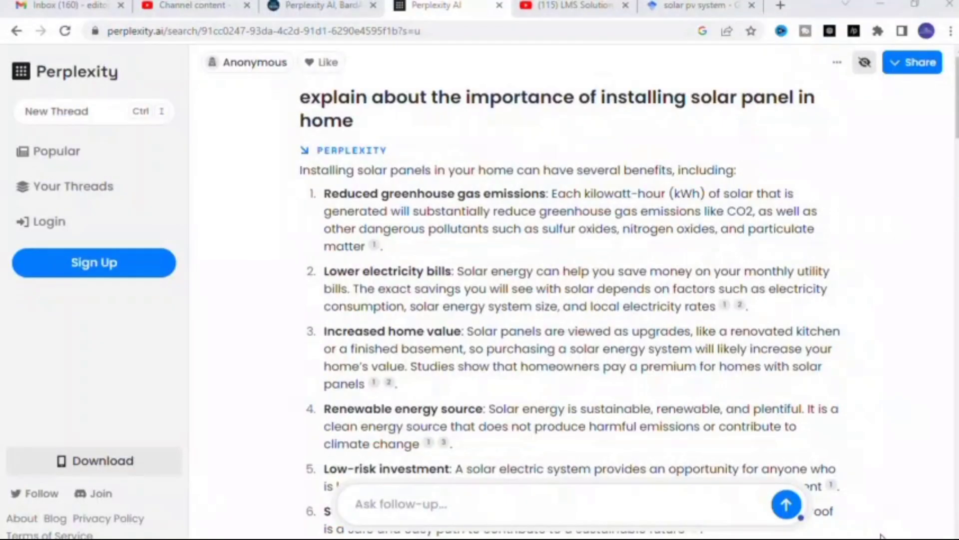